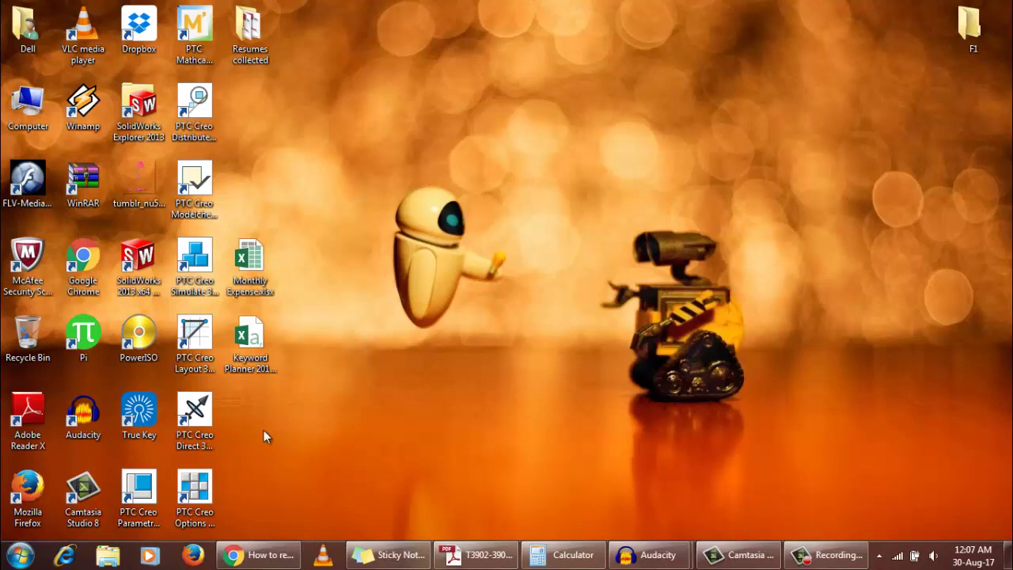
- Launch Creo Parametric 3.0, dismiss the welcome panels, and view the C:\Users\Public\Documents working directory
double_click(133, 490)
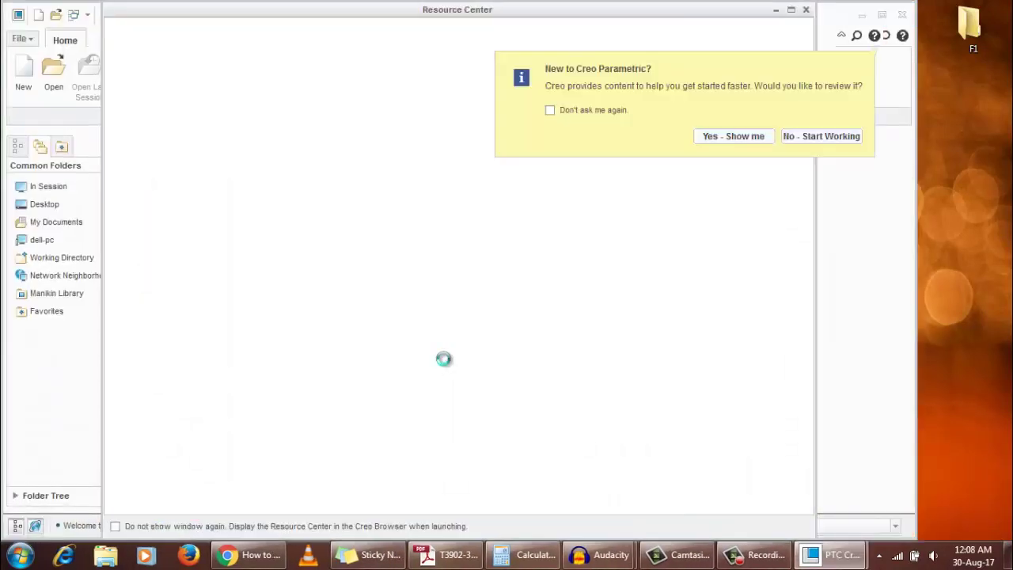
click(729, 156)
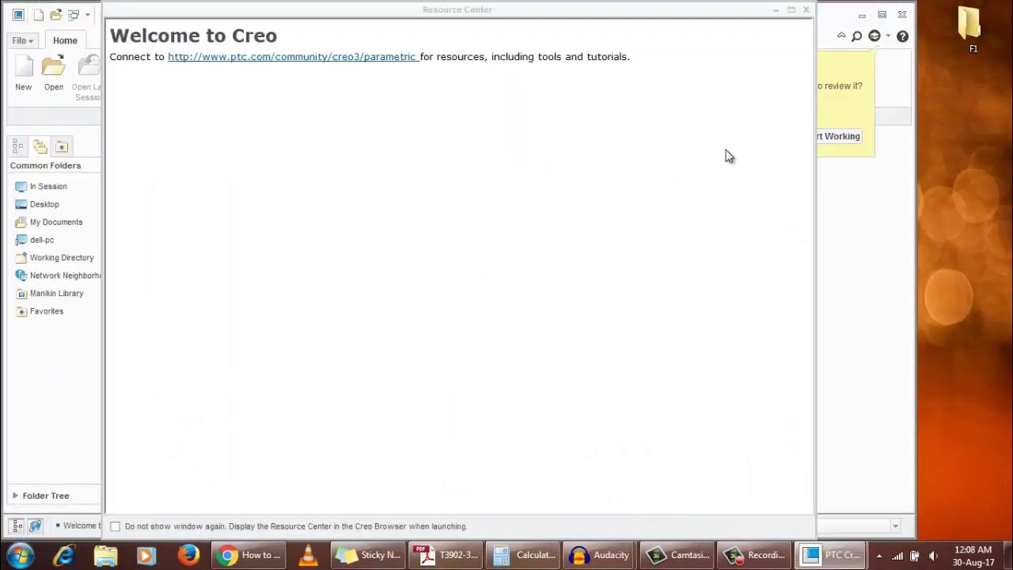
click(805, 10)
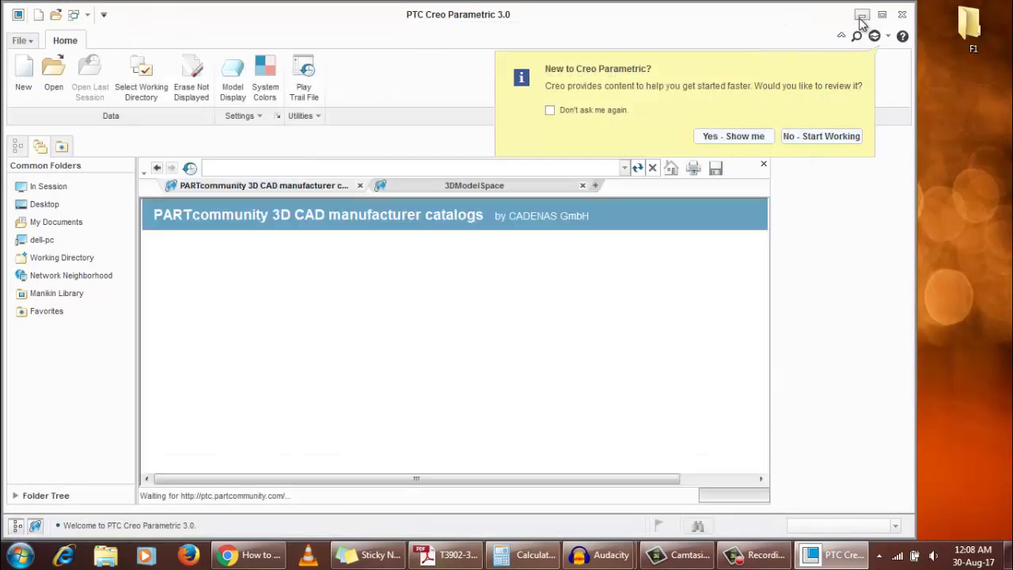
double_click(631, 16)
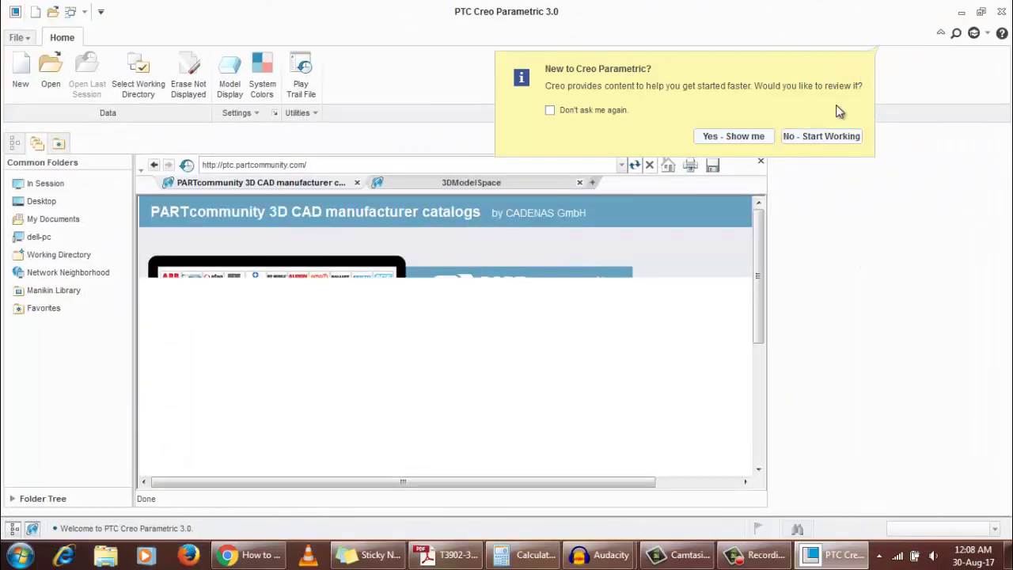
click(821, 136)
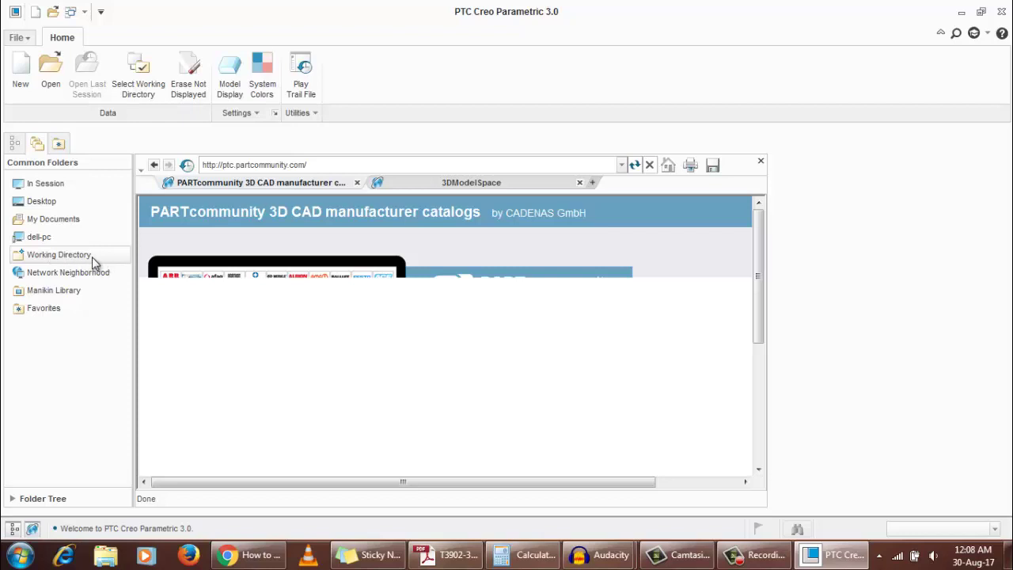
click(35, 532)
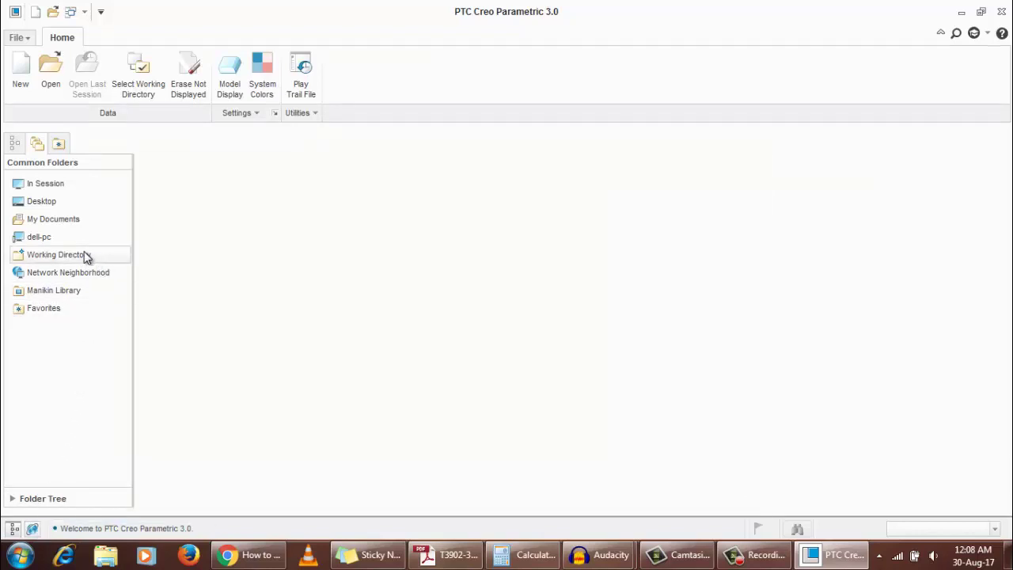
click(87, 257)
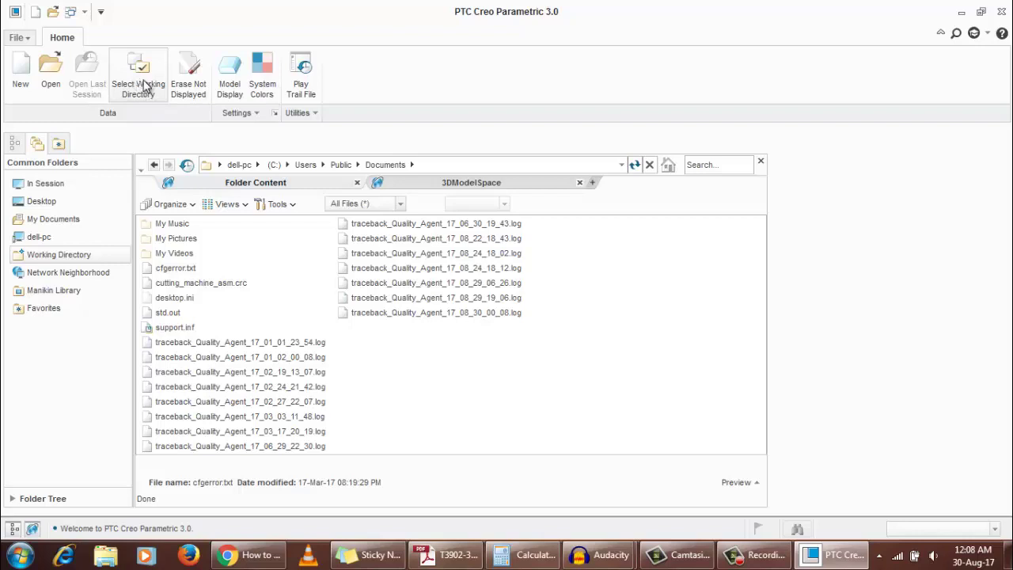
- Select D: > CREO WORK SPACE as Creo's new working directory
click(144, 93)
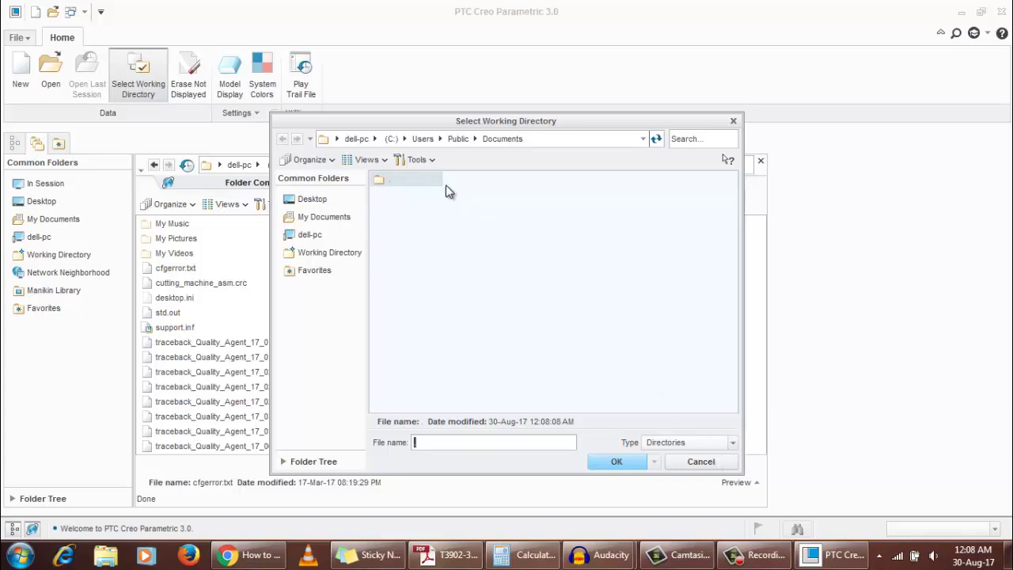
click(375, 139)
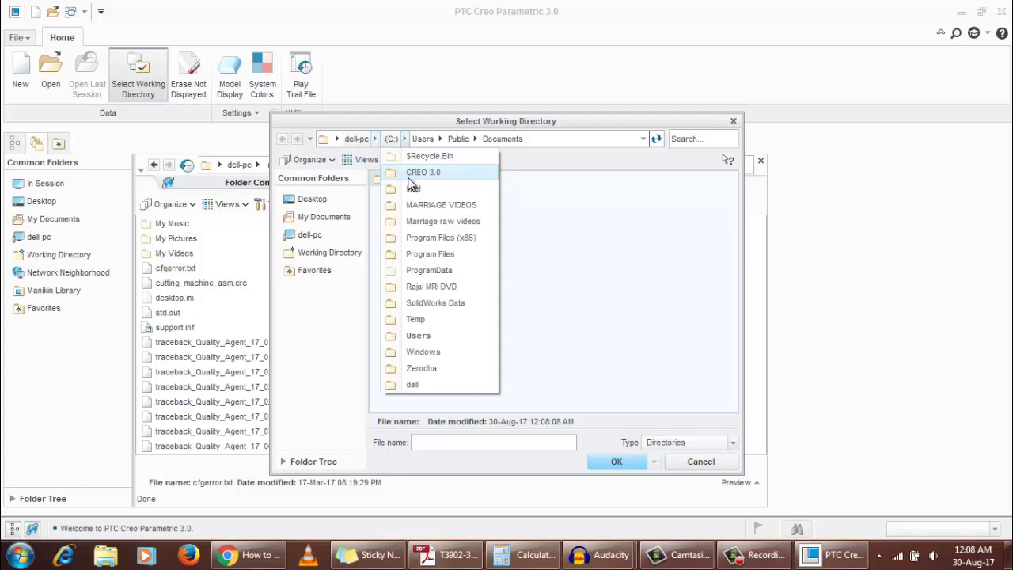
click(376, 147)
click(375, 140)
click(384, 174)
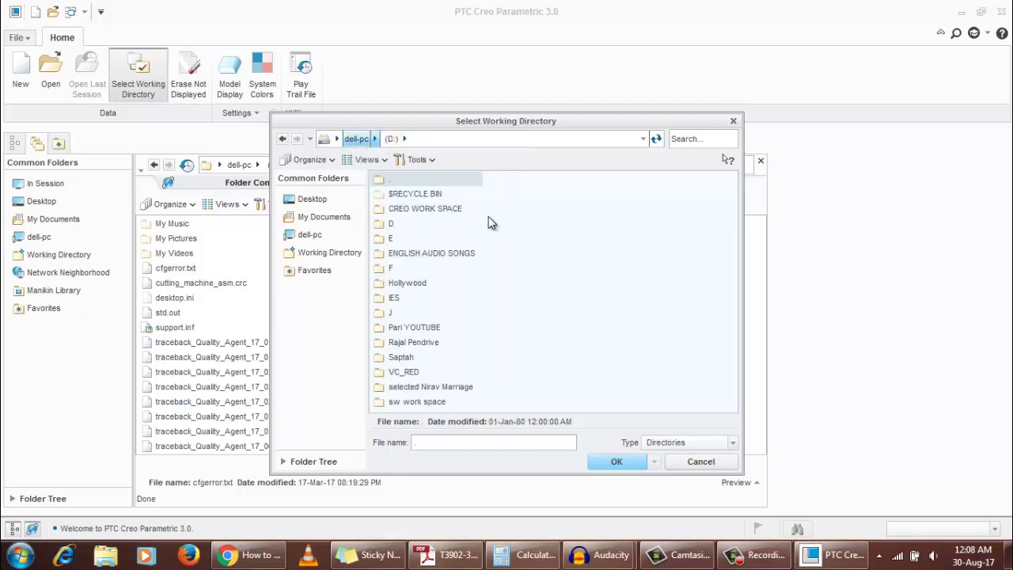
double_click(455, 211)
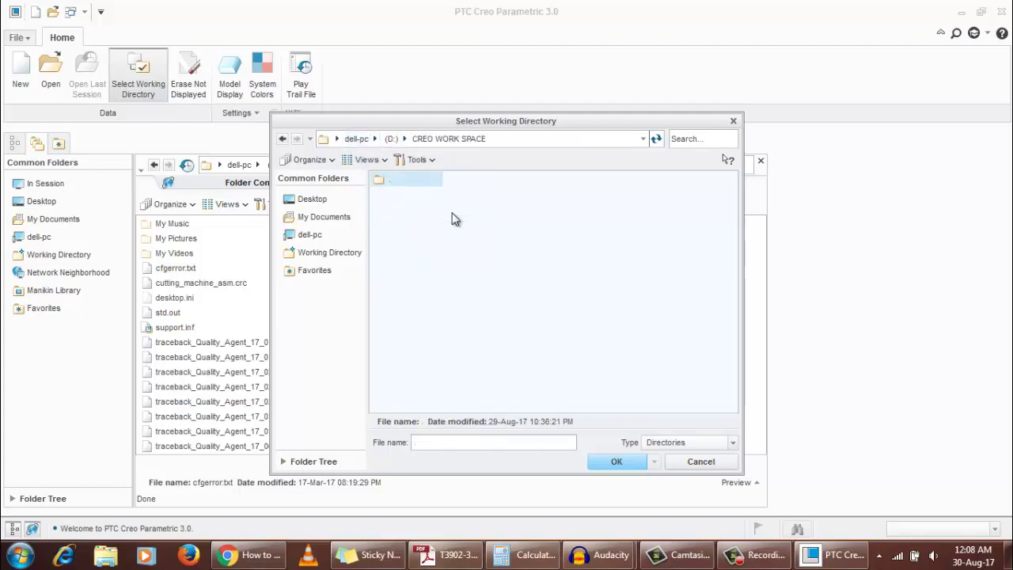
click(463, 138)
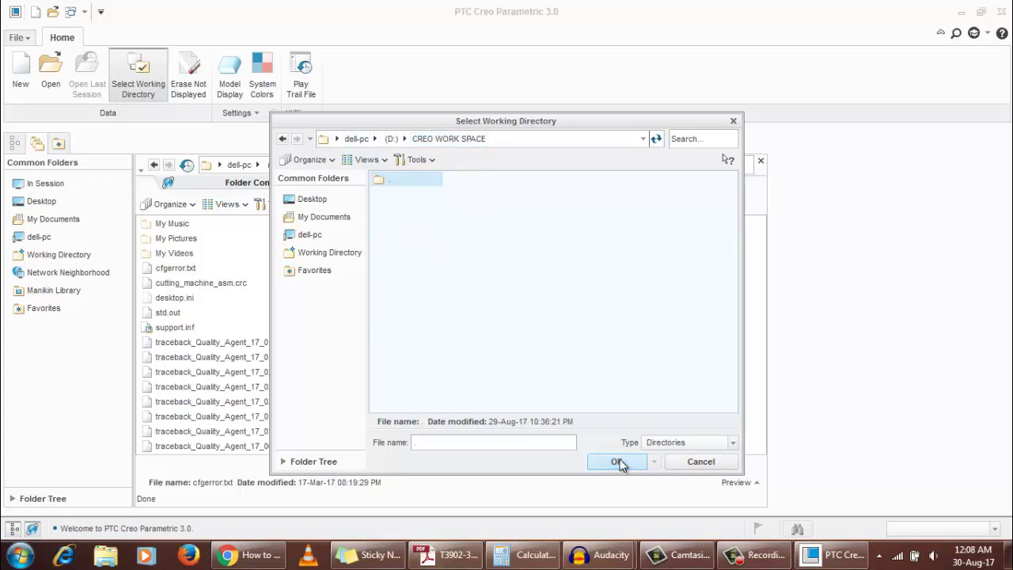
click(618, 462)
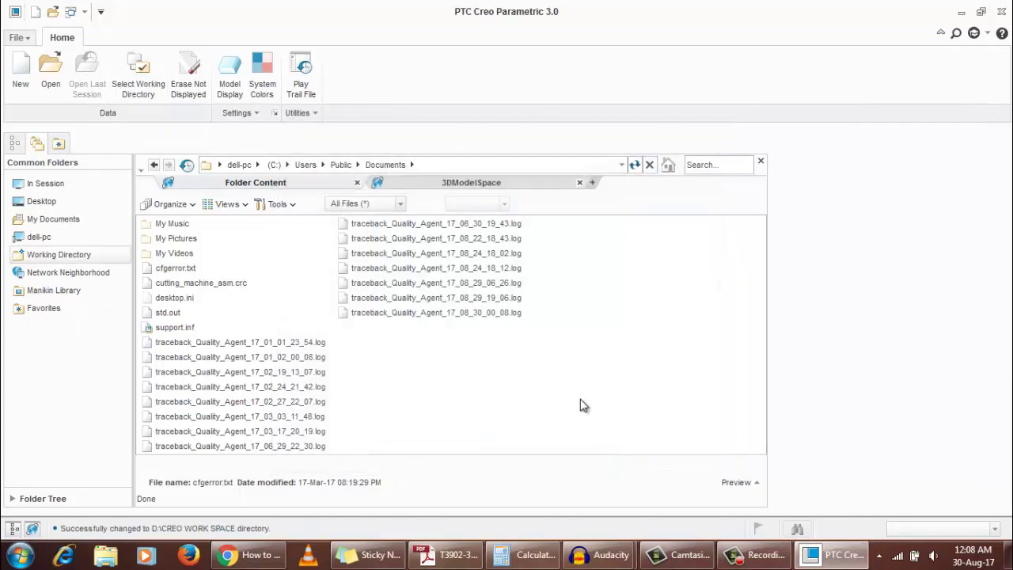
- List the two traceback_Quality_Agent log files in D:\CREO WORK SPACE
click(59, 254)
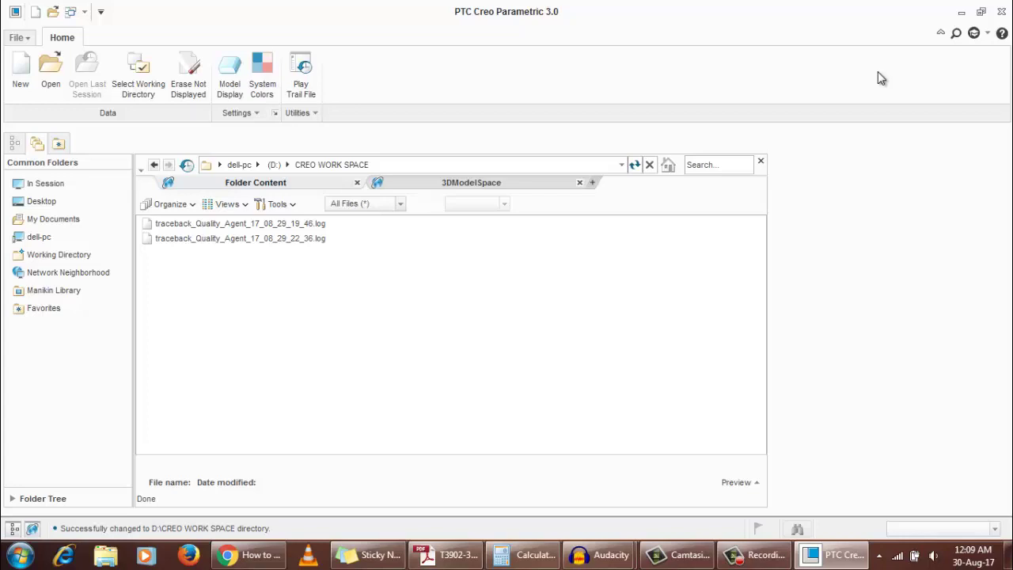
- Quit Creo Parametric and open the computer's drives view in Explorer
click(1001, 11)
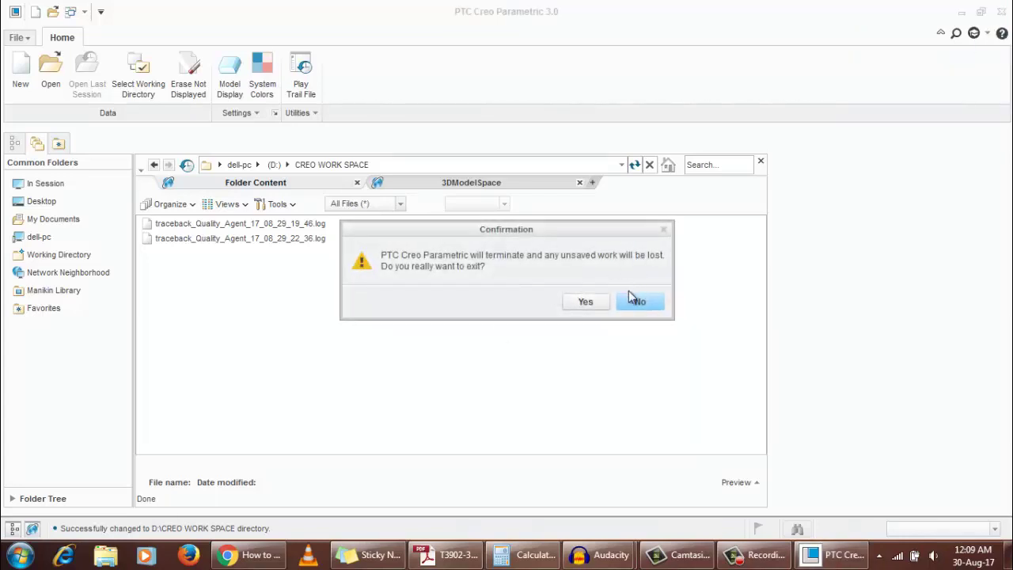
click(585, 302)
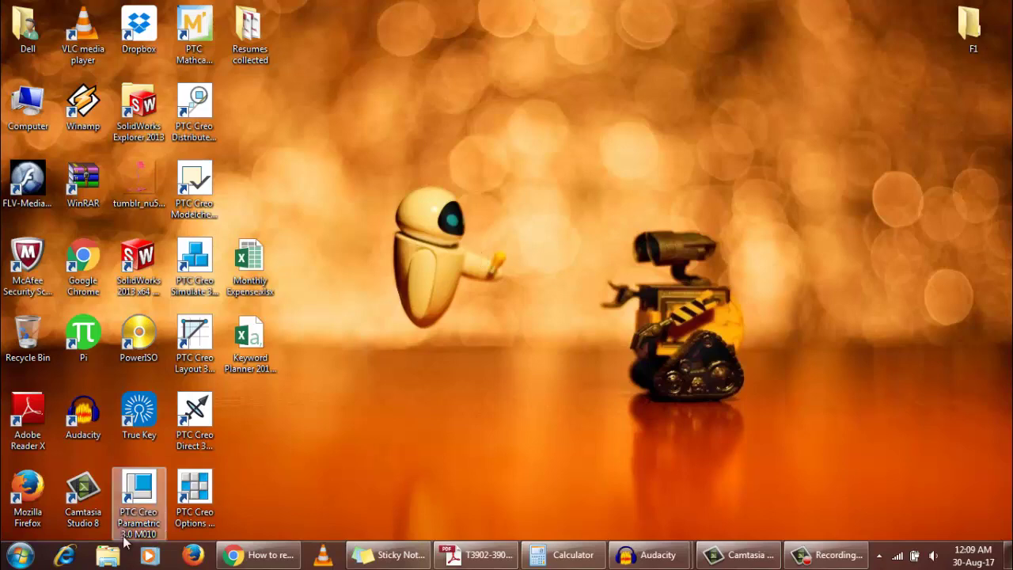
click(20, 555)
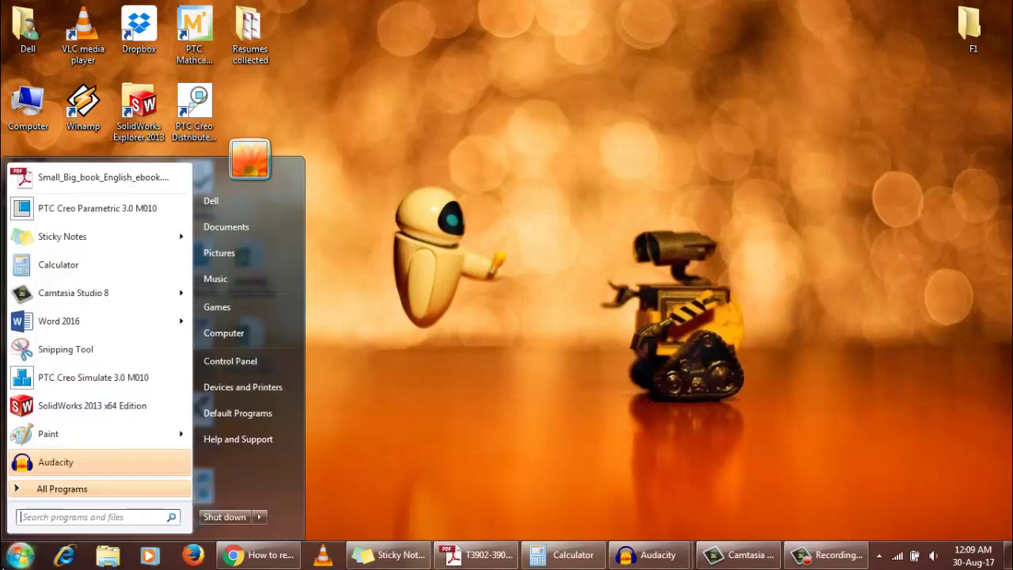
click(256, 336)
- Open D:\CREO WORK SPACE, reveal its full path in the address bar, and minimize Explorer
double_click(554, 133)
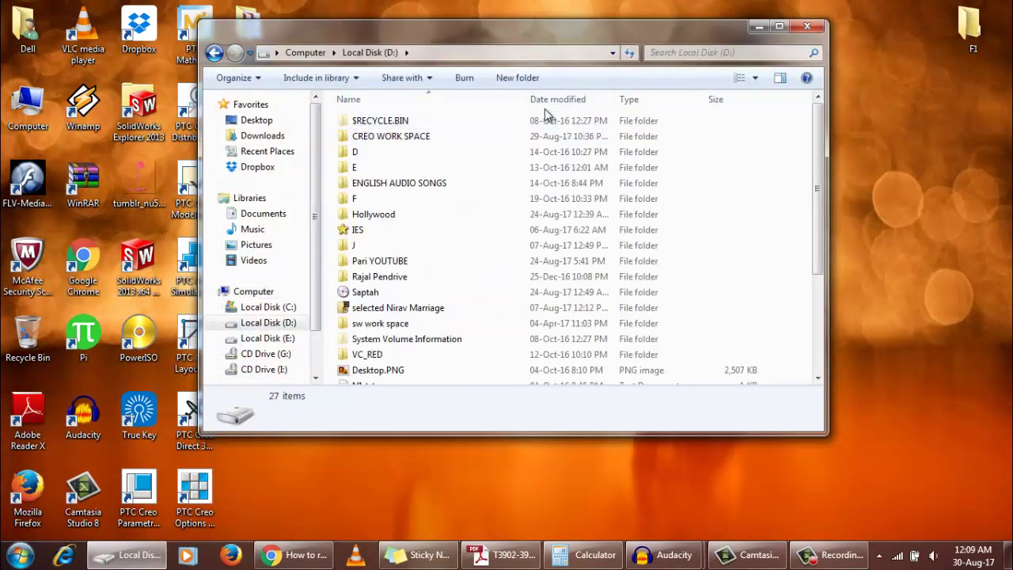
double_click(412, 136)
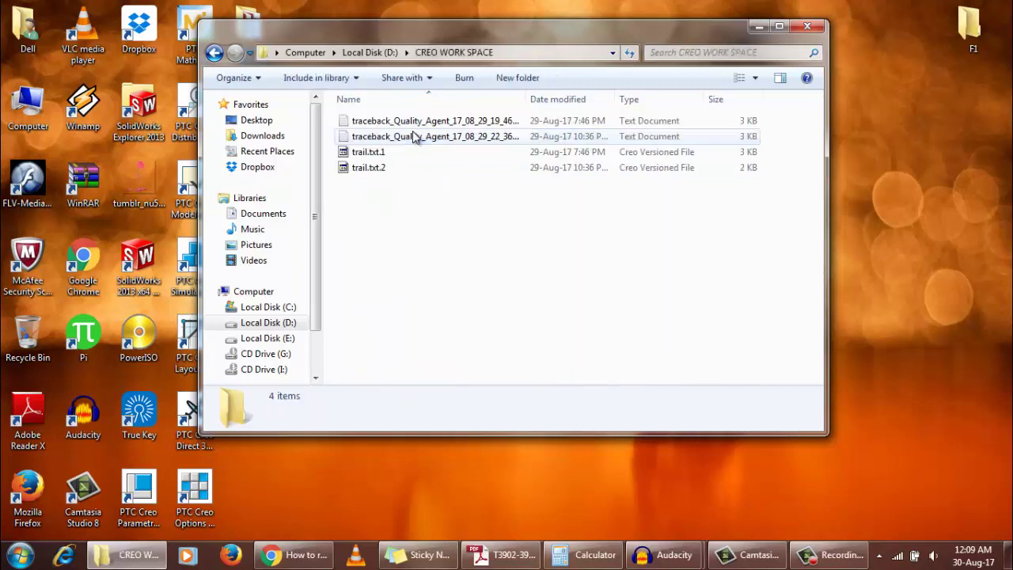
click(529, 56)
key(ctrl+c)
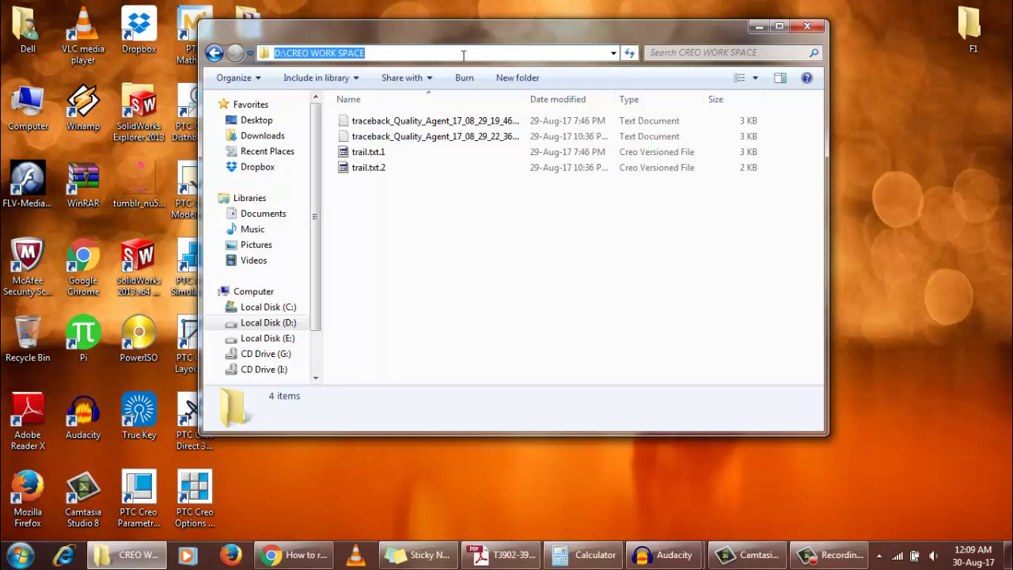
click(759, 28)
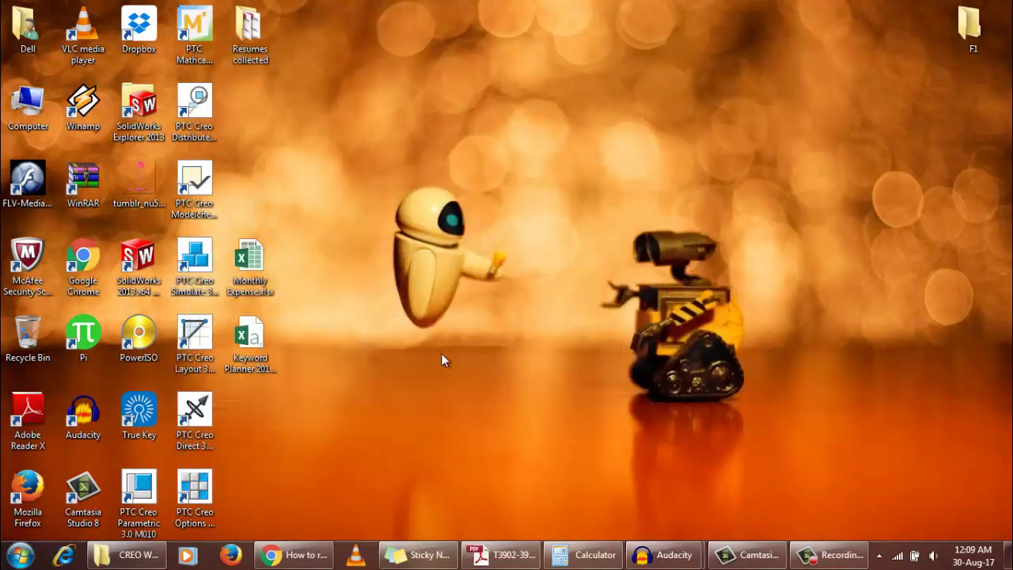
- Create a second Creo Parametric 3.0 M010 desktop shortcut and move it to the top centre
double_click(142, 492)
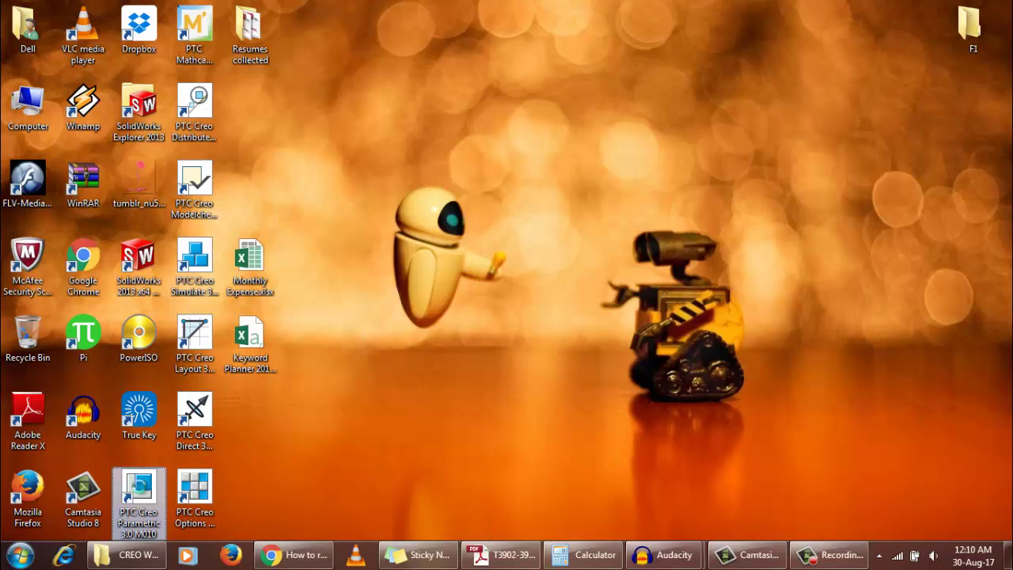
right_click(140, 489)
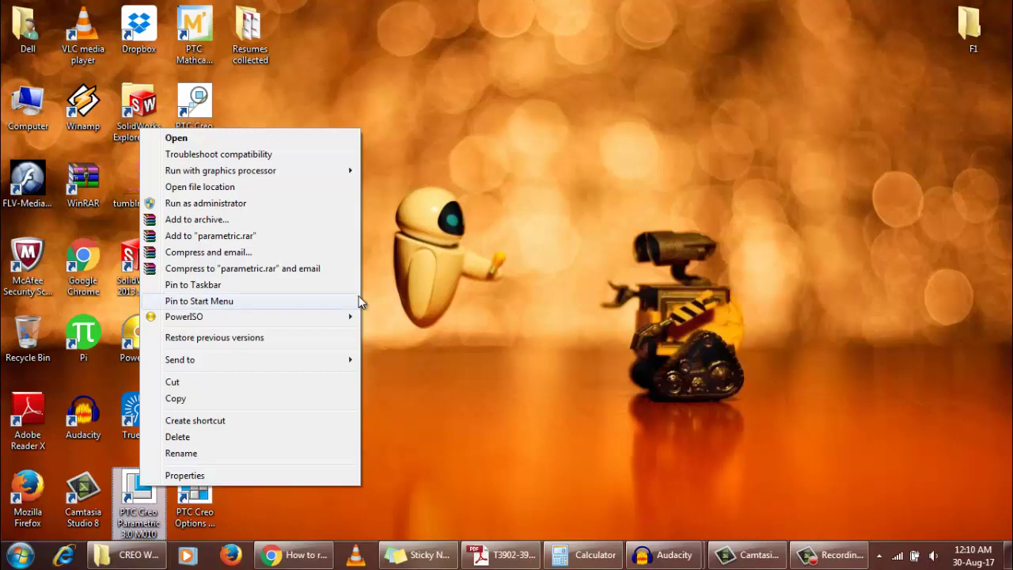
mouse_move(305, 361)
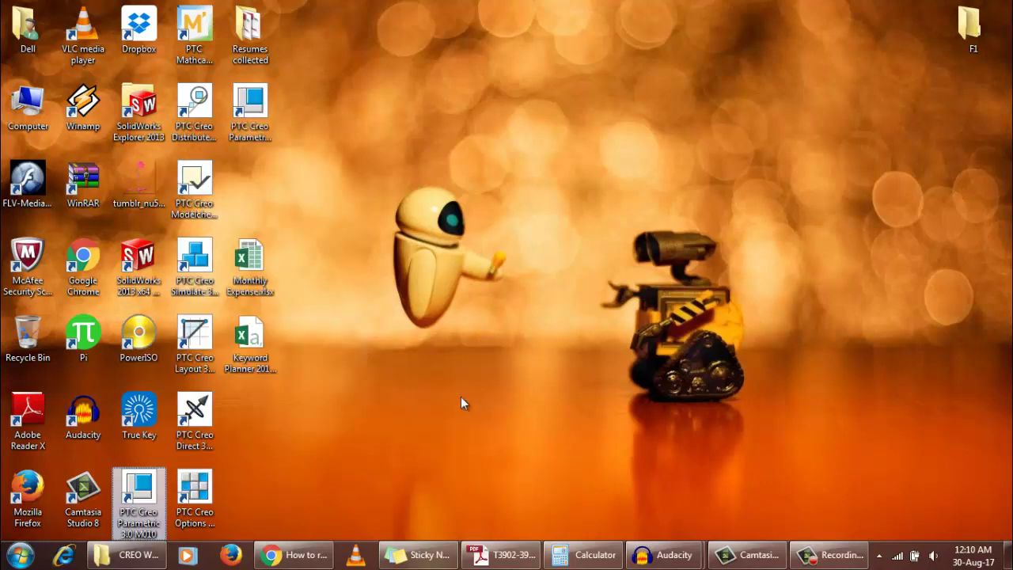
click(262, 111)
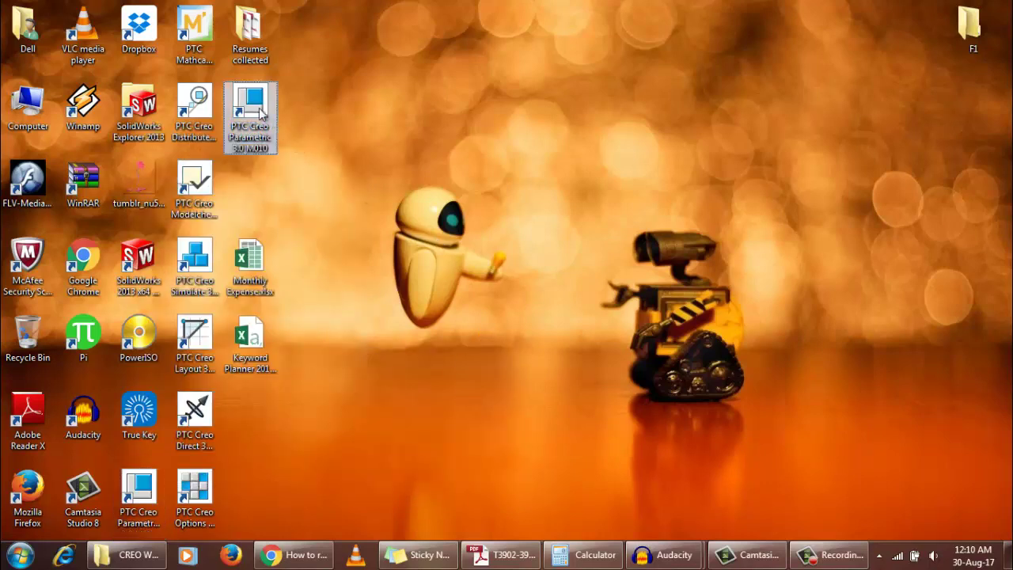
drag(262, 109, 523, 87)
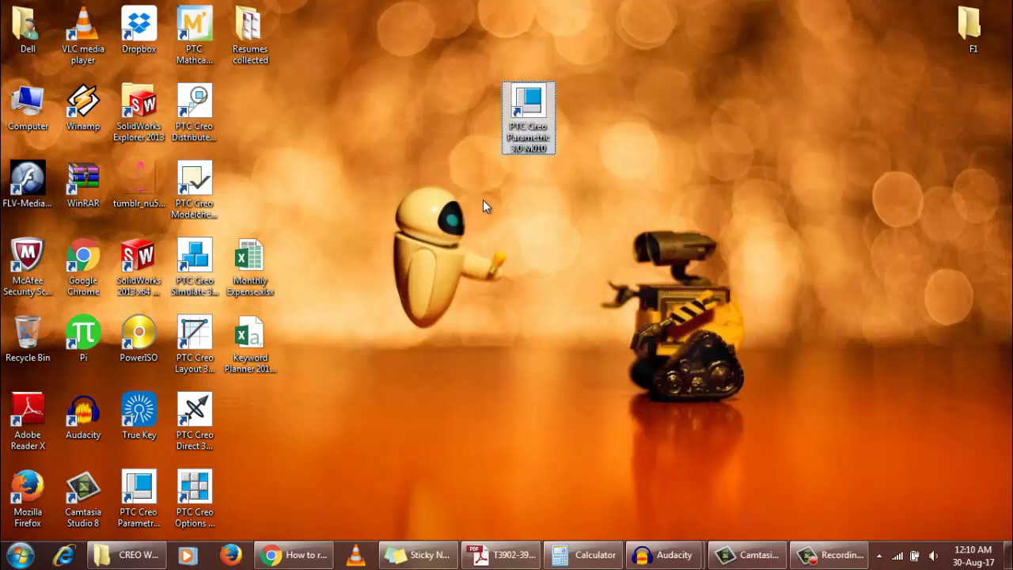
- Replace the new shortcut's Start in path with D:\CREO WORK SPACE and apply it
right_click(531, 112)
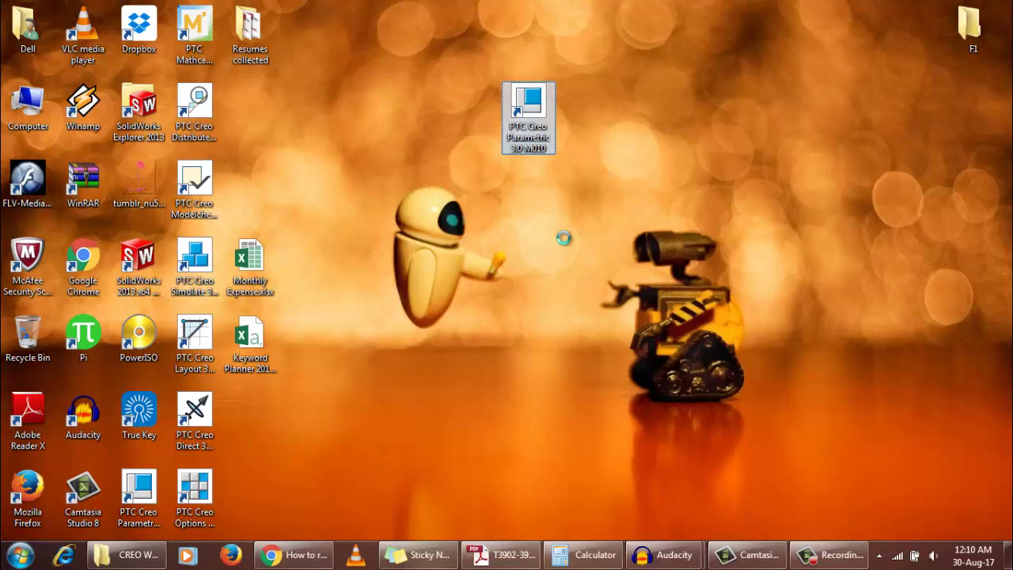
click(585, 487)
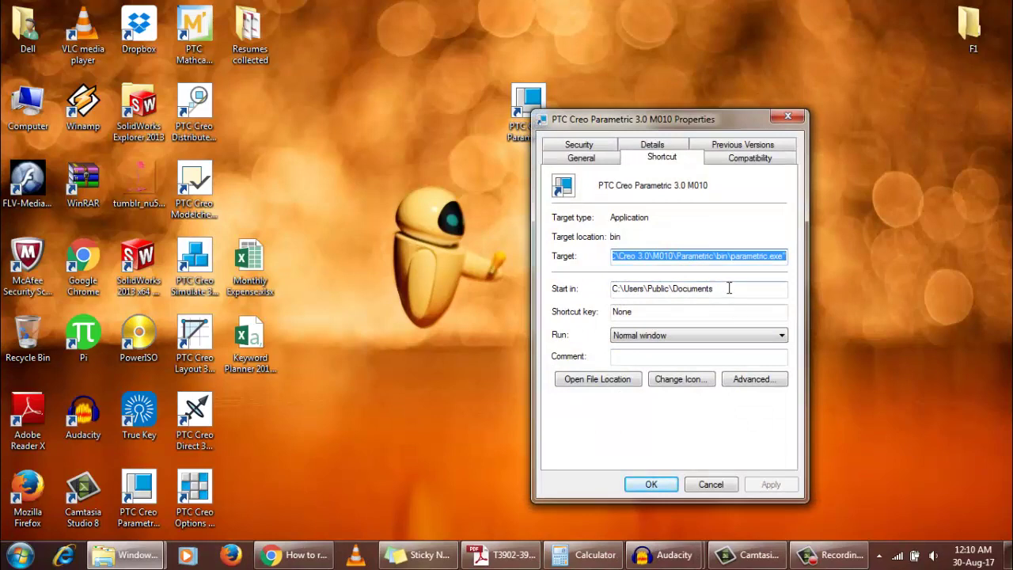
drag(728, 288, 607, 288)
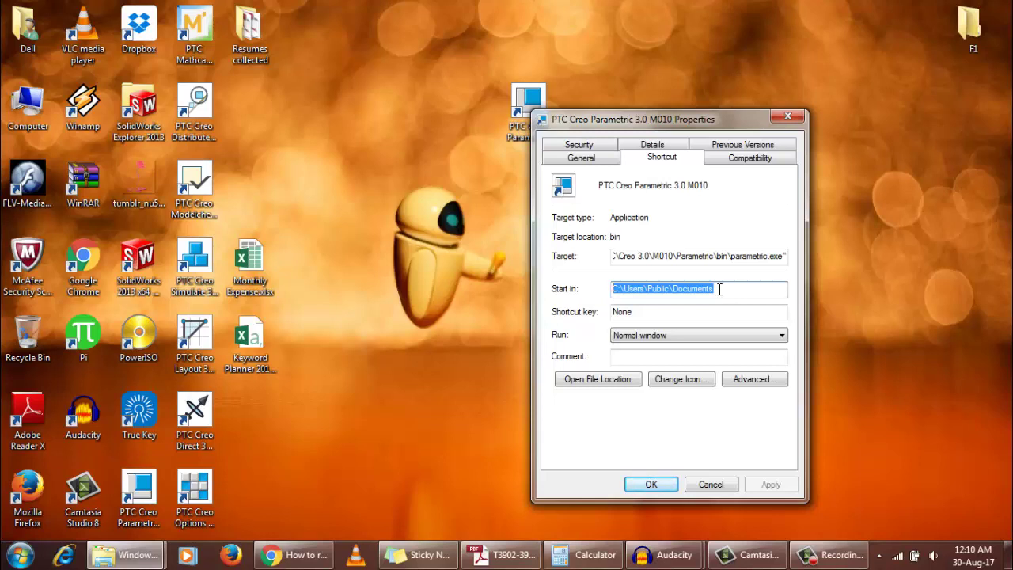
key(ctrl+v)
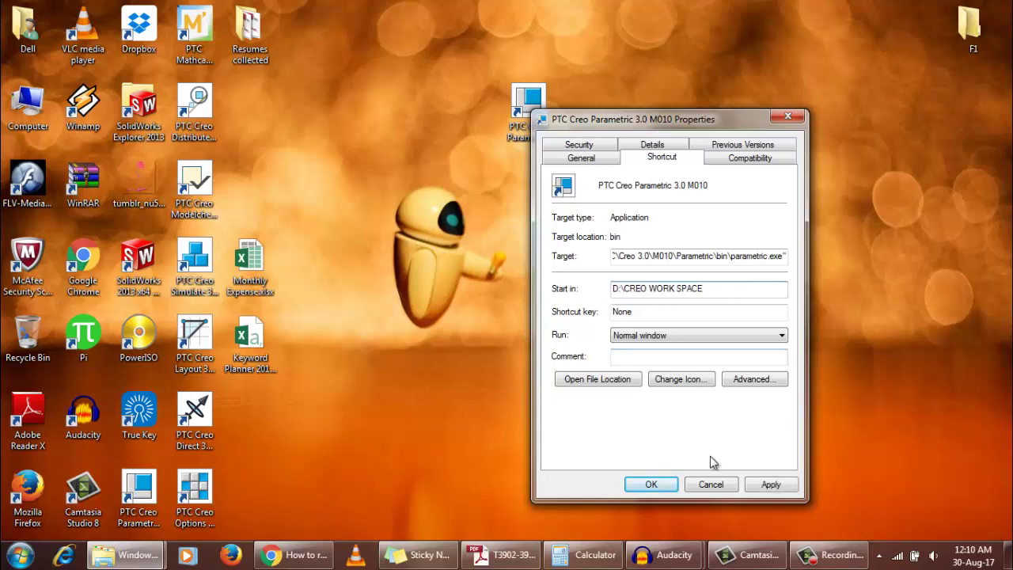
click(768, 485)
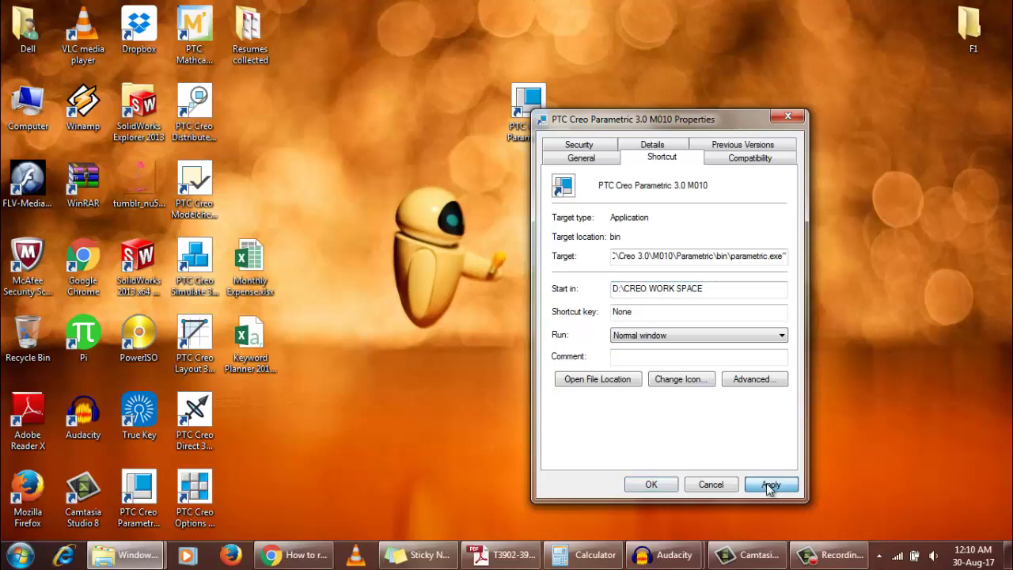
click(657, 485)
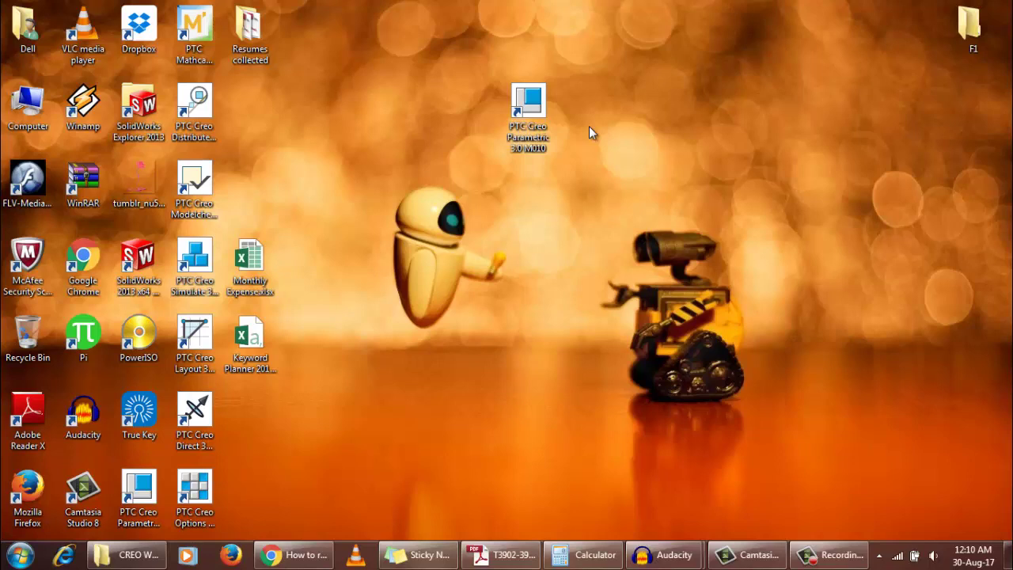
- Relaunch Creo from the modified shortcut and check it opens in D:\CREO WORK SPACE
click(534, 119)
double_click(534, 119)
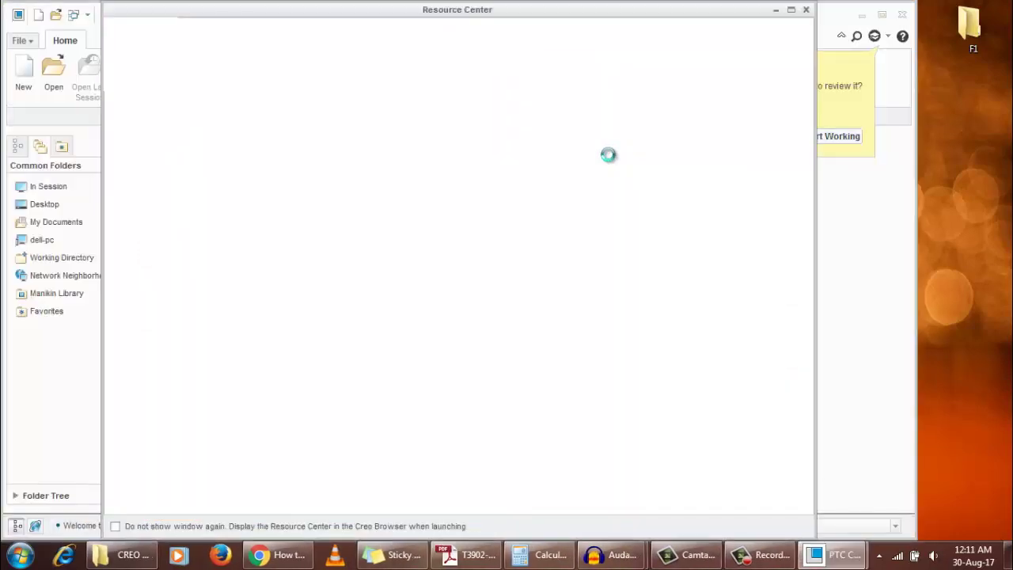
click(805, 10)
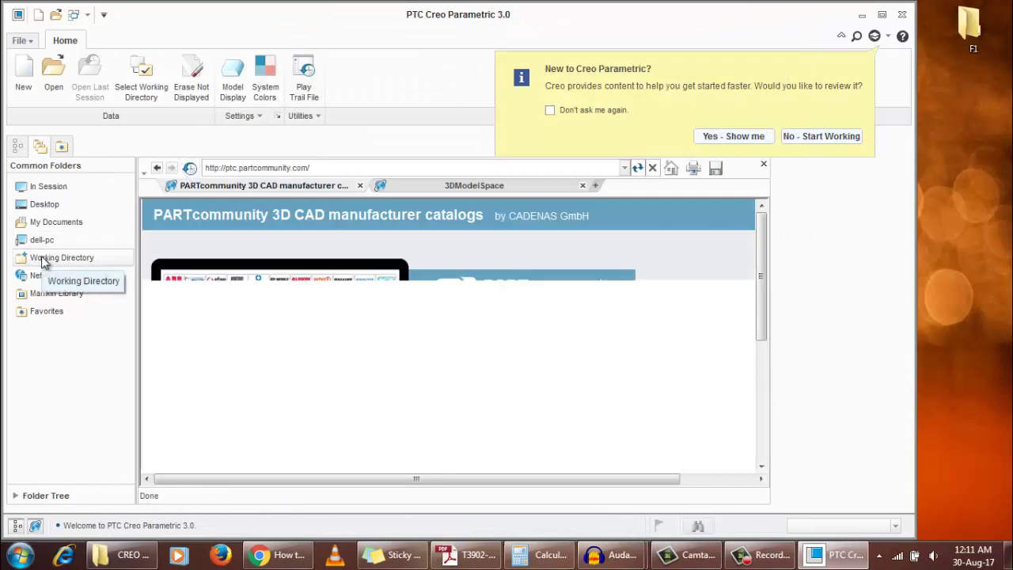
click(44, 261)
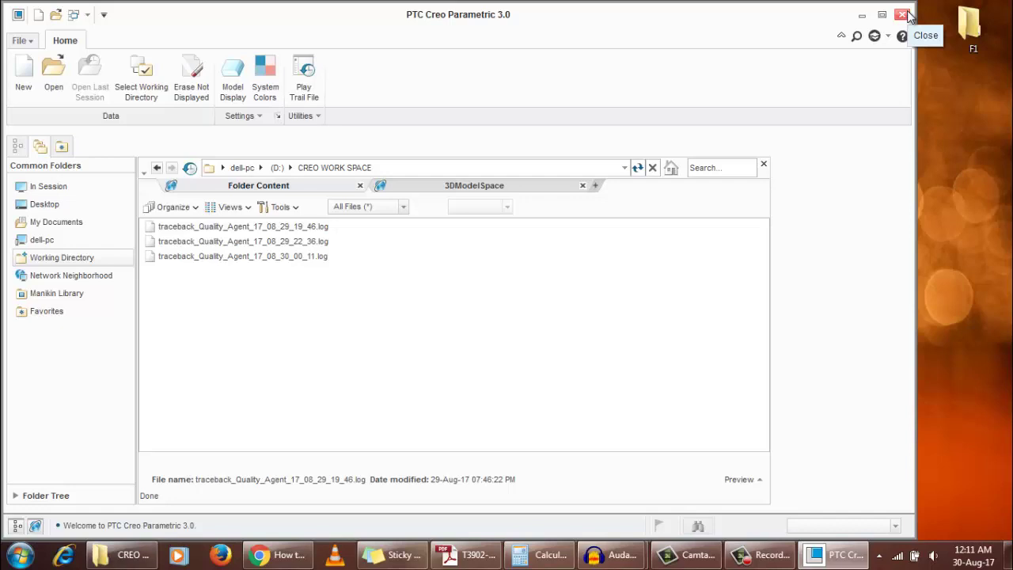
- Exit Creo Parametric, confirming the quit to return to the desktop
click(902, 16)
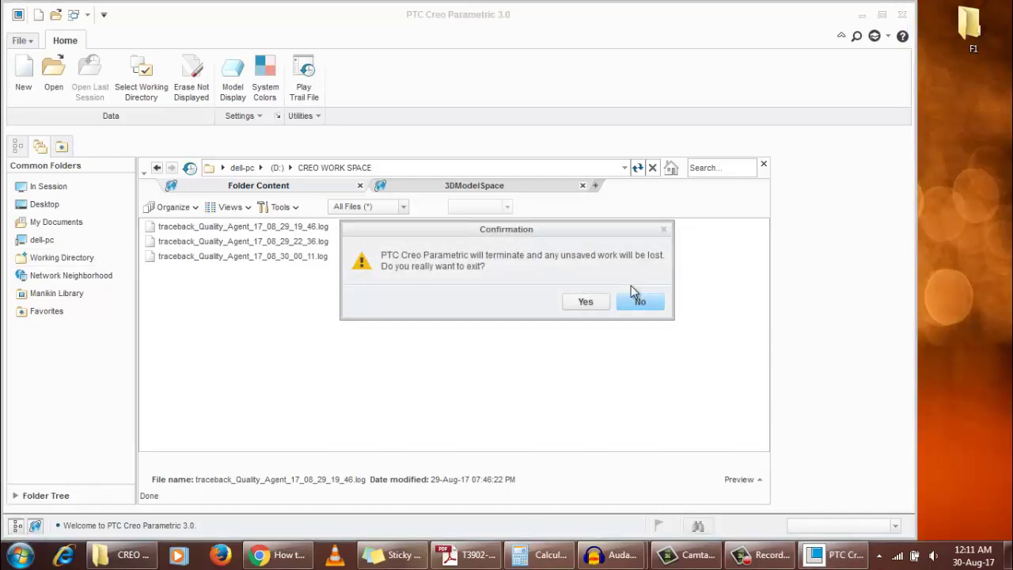
click(585, 302)
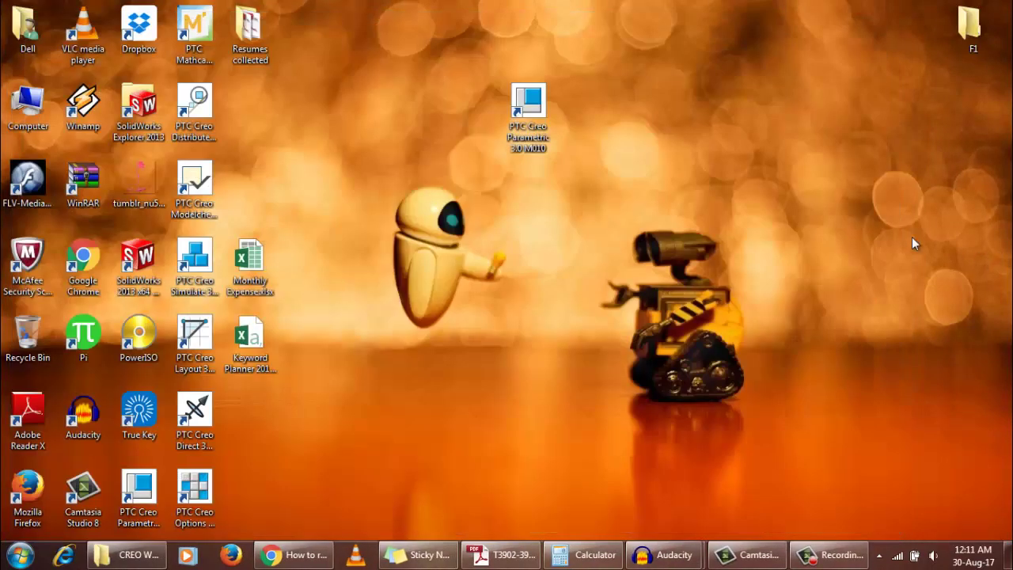